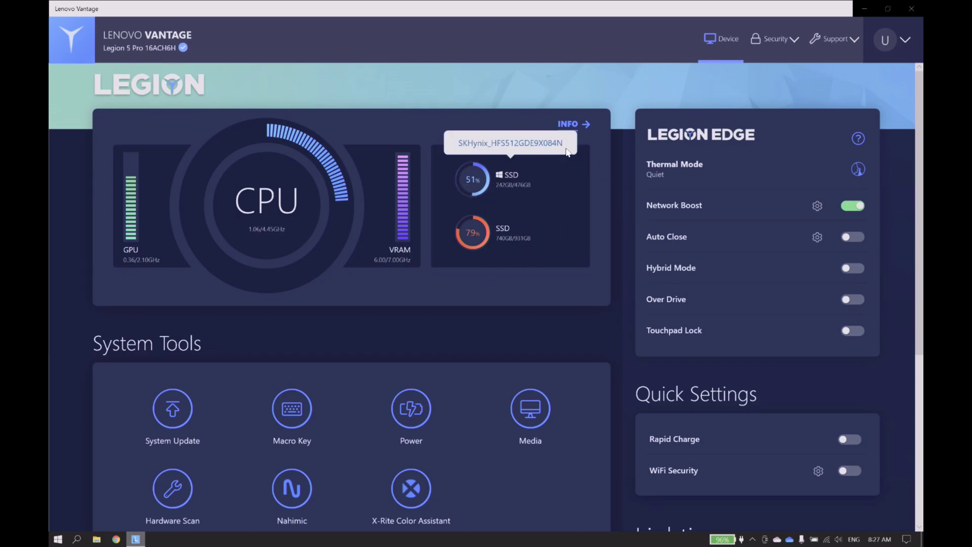
# - View the device information to examine the laptop's current BIOS version, and return to the device overview
pyautogui.click(574, 129)
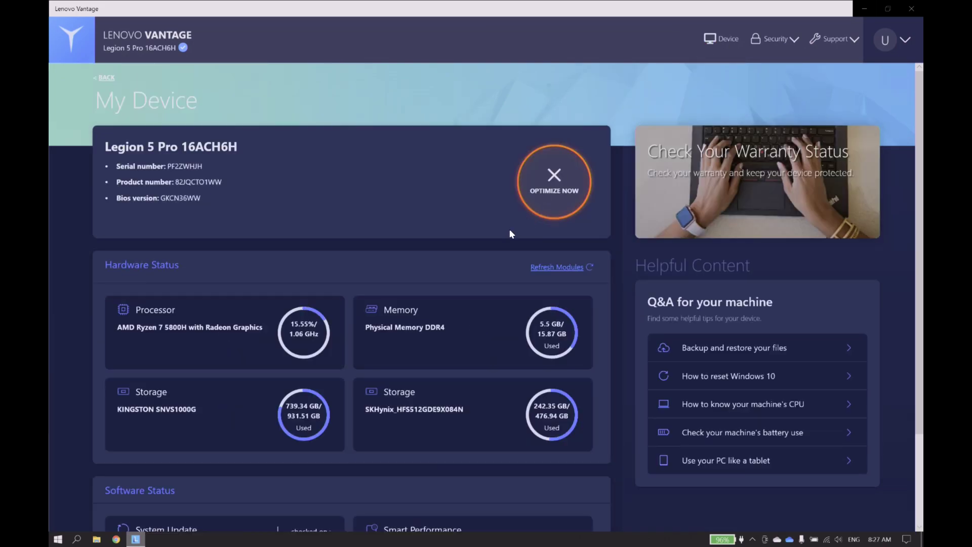
pyautogui.scroll(-2, 471, 262)
pyautogui.scroll(2, 469, 258)
pyautogui.moveTo(209, 198)
pyautogui.click(107, 77)
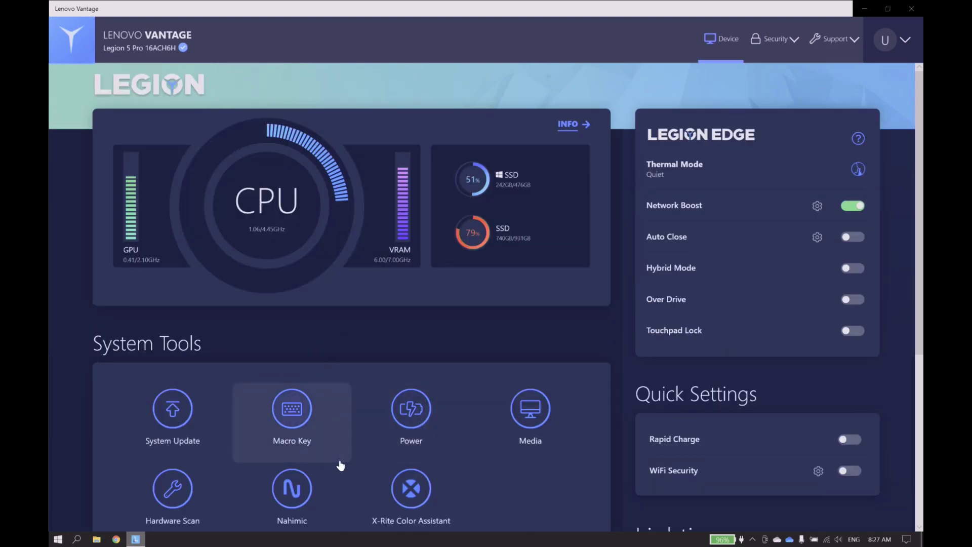
# - Run a check for available updates in System Update
pyautogui.scroll(-2, 341, 465)
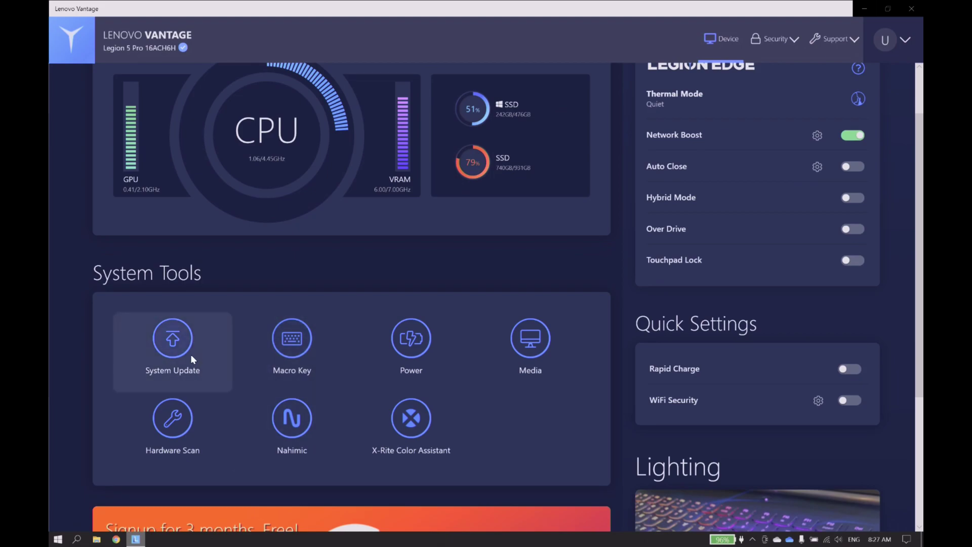
pyautogui.click(191, 354)
pyautogui.click(170, 214)
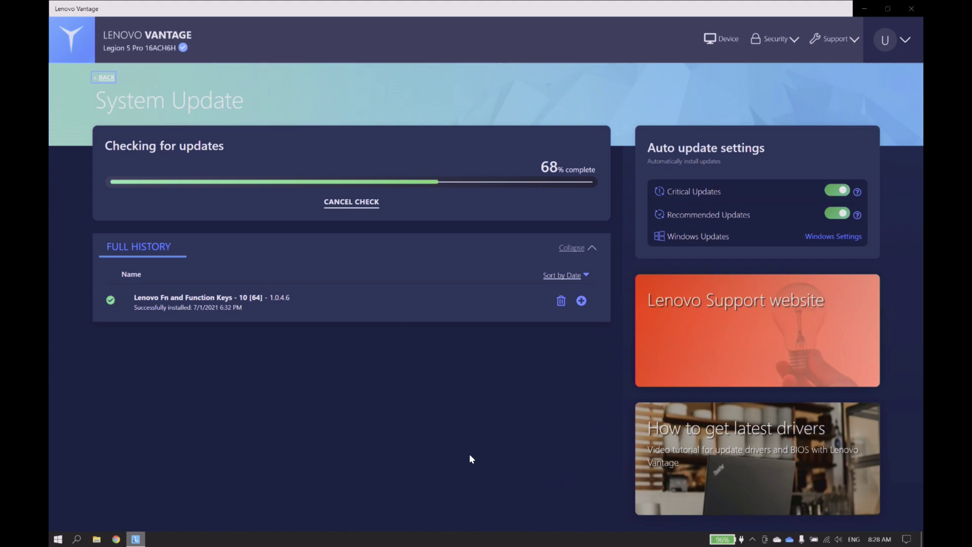
pyautogui.click(589, 276)
pyautogui.click(589, 275)
pyautogui.click(382, 212)
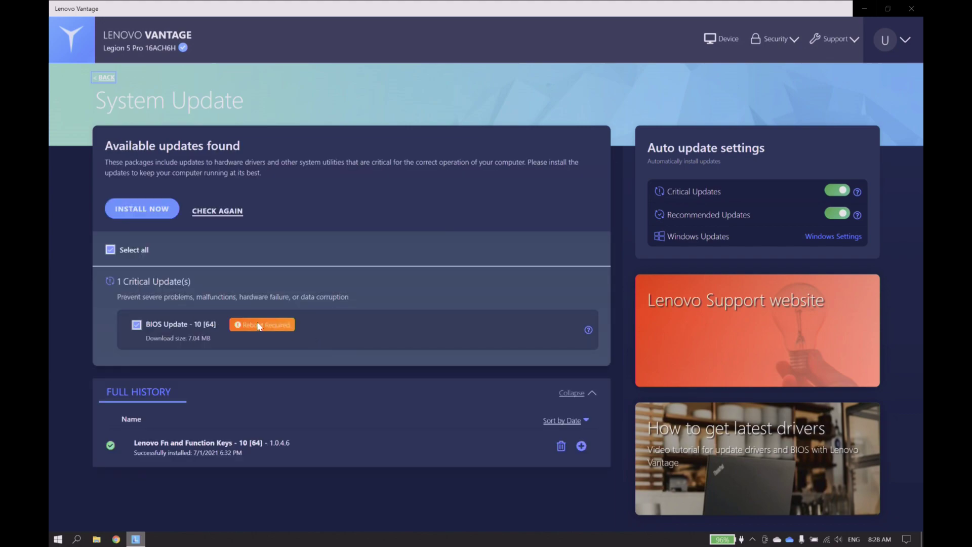
# - Show the package details of BIOS Update - 10 [64] and open its full description
pyautogui.click(165, 329)
pyautogui.click(164, 330)
pyautogui.click(164, 330)
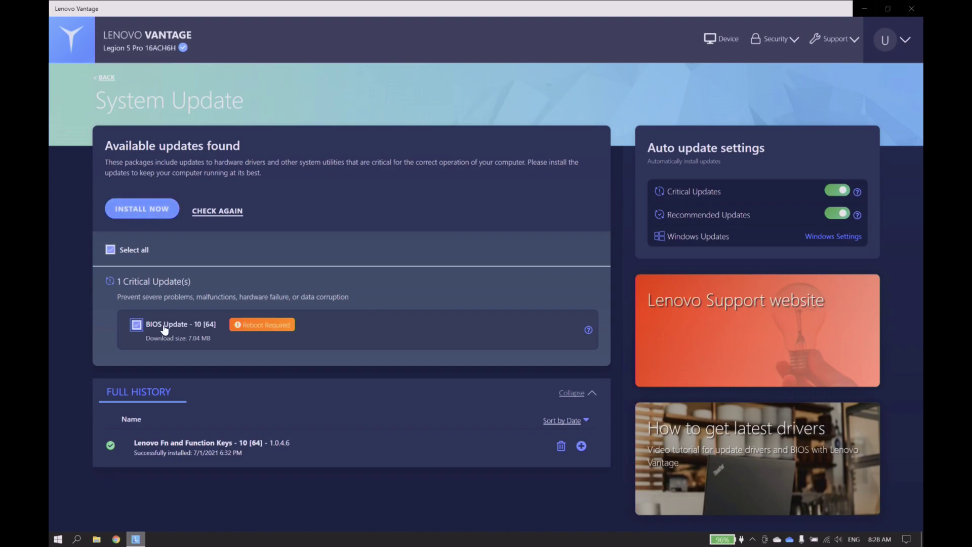
pyautogui.click(590, 330)
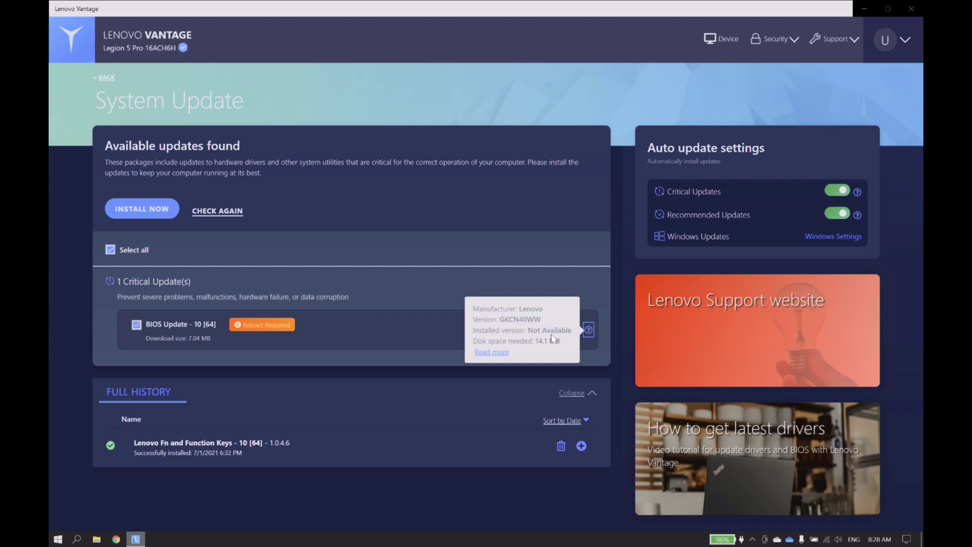
pyautogui.click(499, 354)
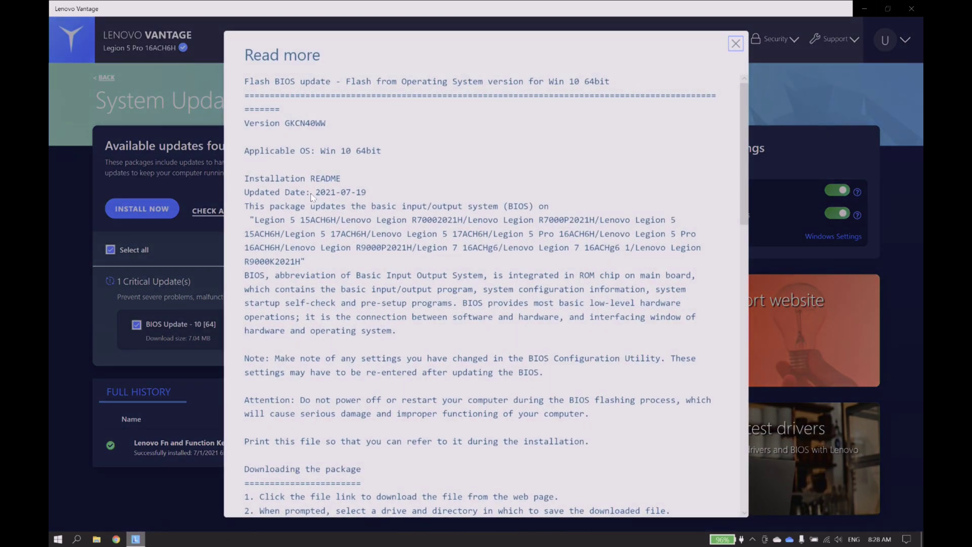
# - Read the BIOS update's readme, including the installation instructions and summary of changes, and close it
pyautogui.scroll(-3, 342, 236)
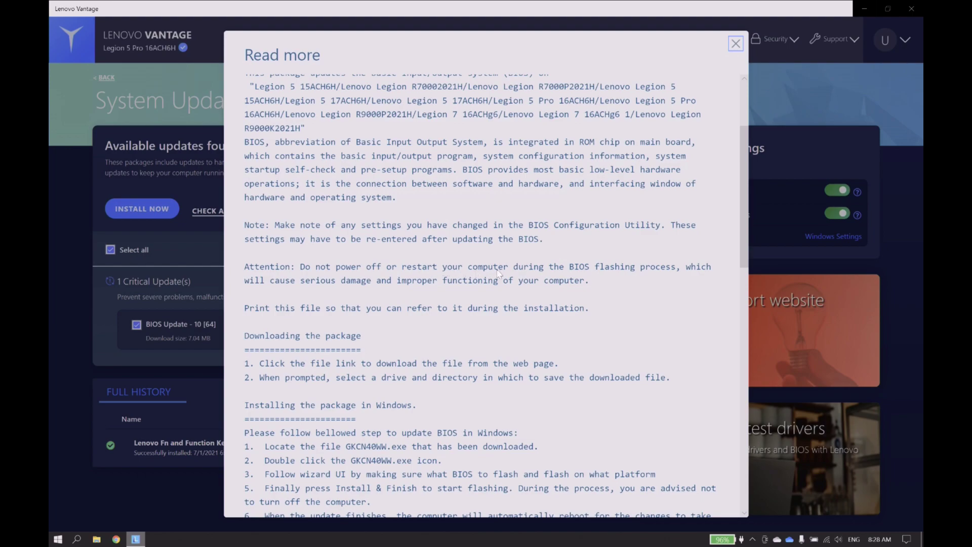
pyautogui.scroll(-1, 356, 290)
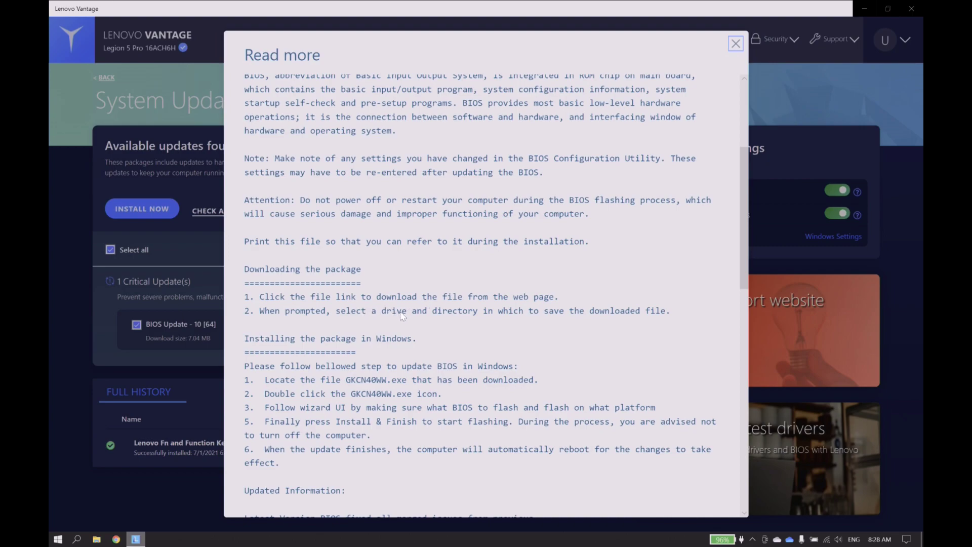
pyautogui.scroll(-1, 430, 316)
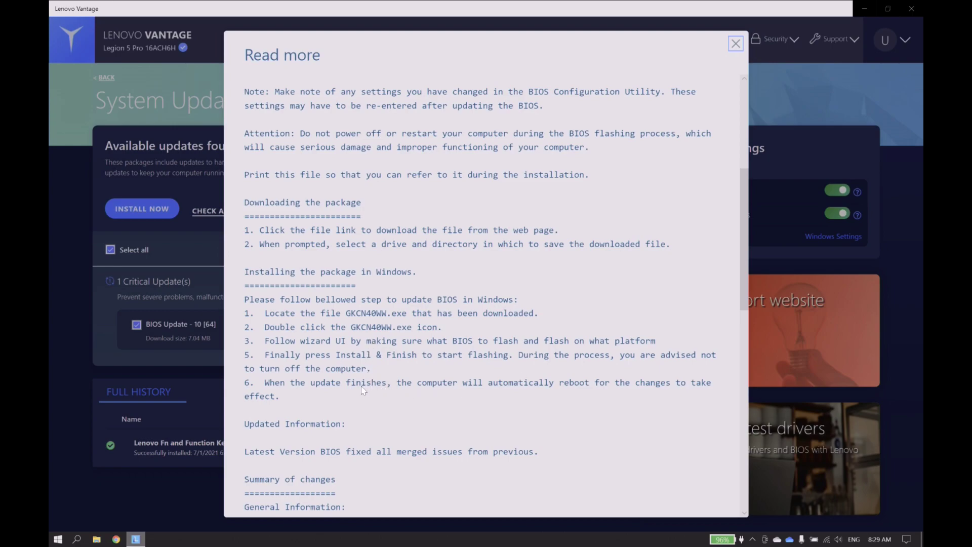
pyautogui.scroll(-1, 356, 393)
pyautogui.scroll(-5, 357, 393)
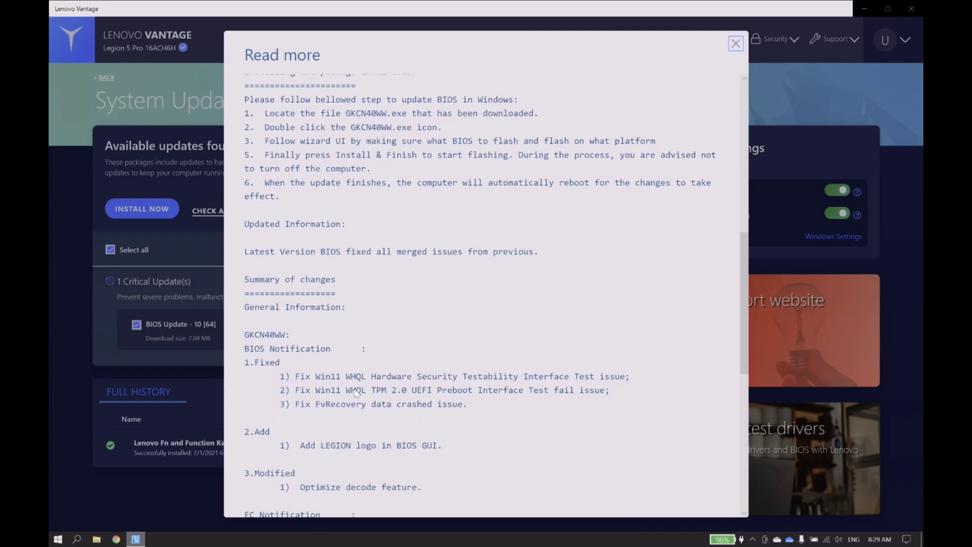
pyautogui.scroll(4, 356, 393)
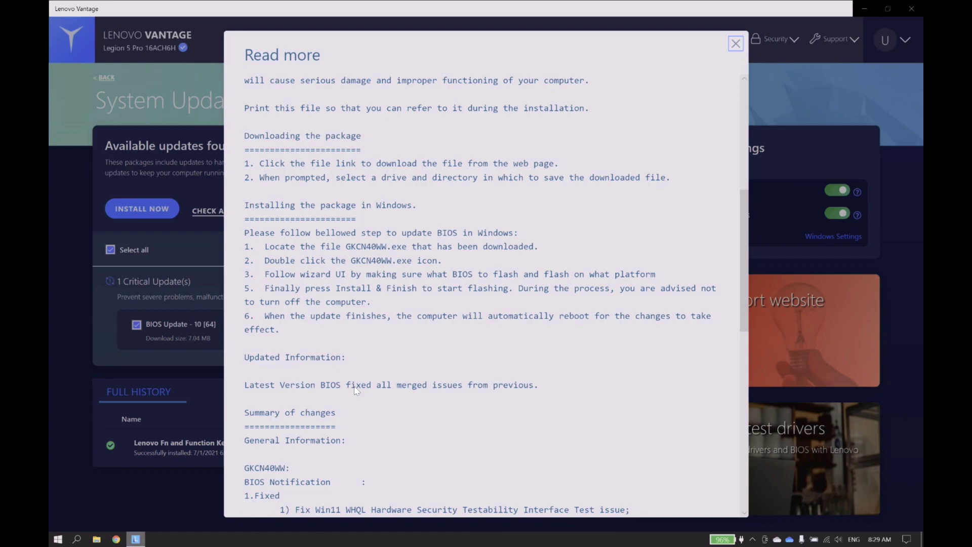
pyautogui.scroll(-10, 356, 389)
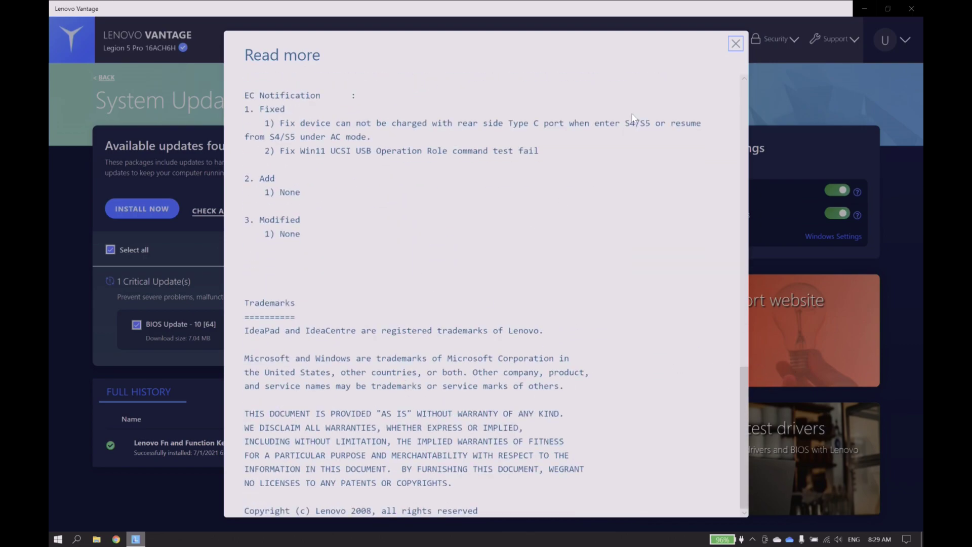
pyautogui.click(737, 44)
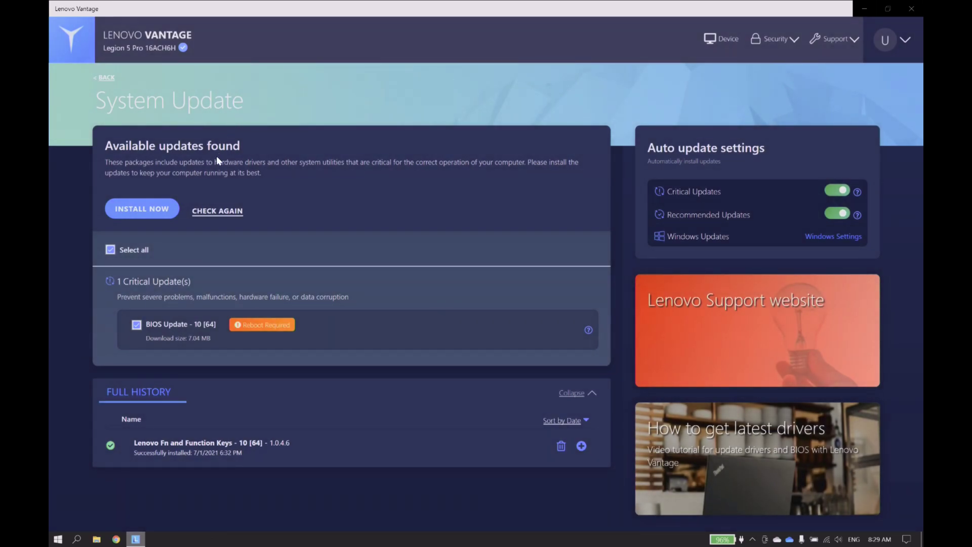
# - Start installing the selected BIOS update, agree to the automatic reboot, and continue past the setup wizard's welcome page
pyautogui.click(159, 207)
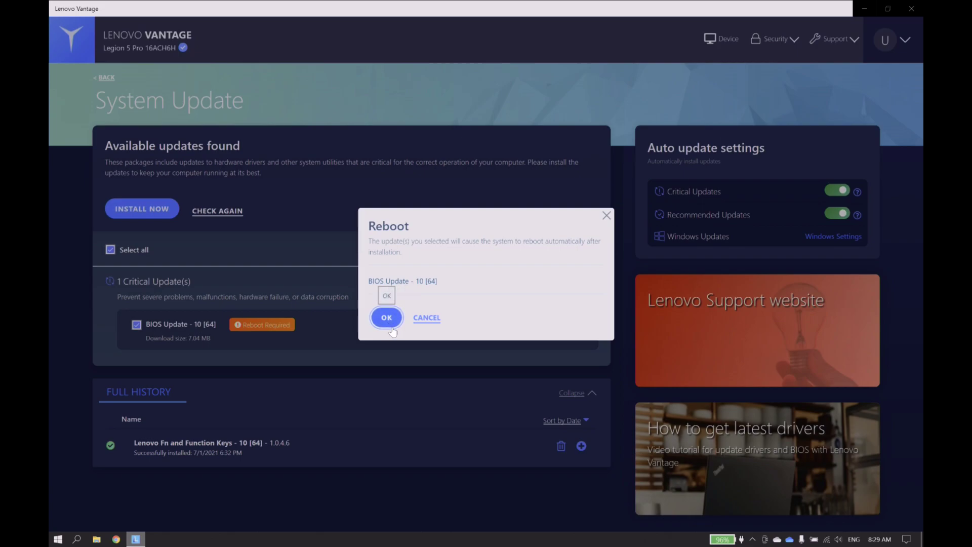
pyautogui.click(388, 318)
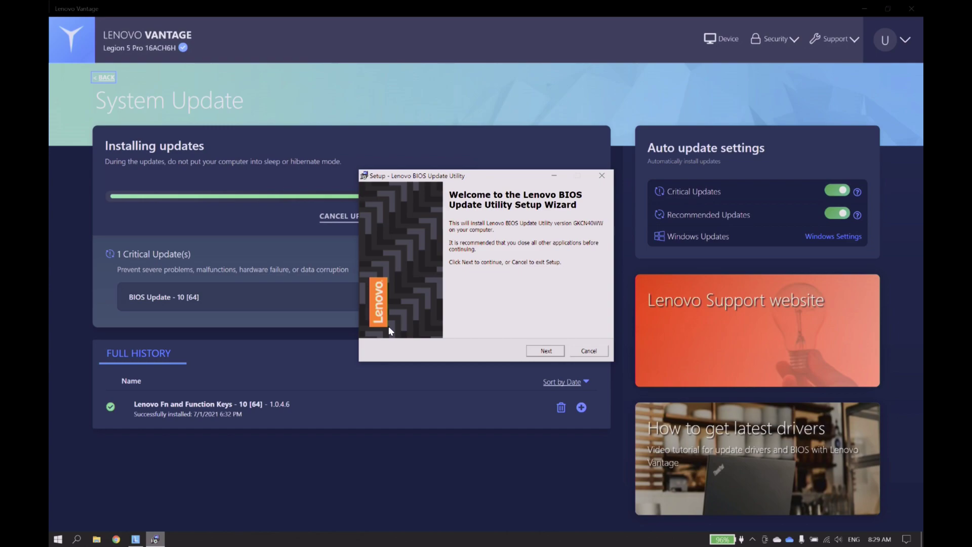
pyautogui.click(558, 353)
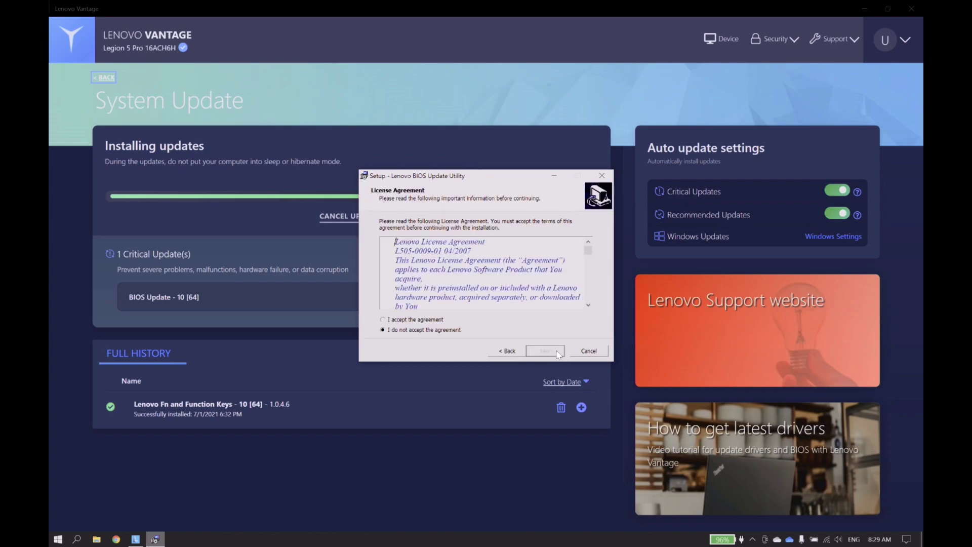
# - Accept the license agreement, keep the Install option, and install the Lenovo BIOS Update Utility
pyautogui.click(466, 319)
pyautogui.click(549, 355)
pyautogui.click(546, 352)
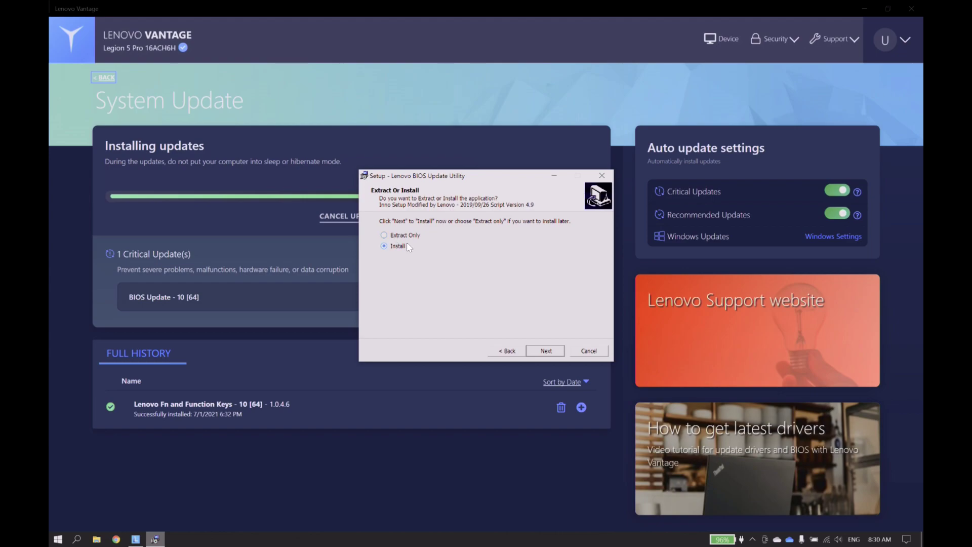
pyautogui.click(546, 354)
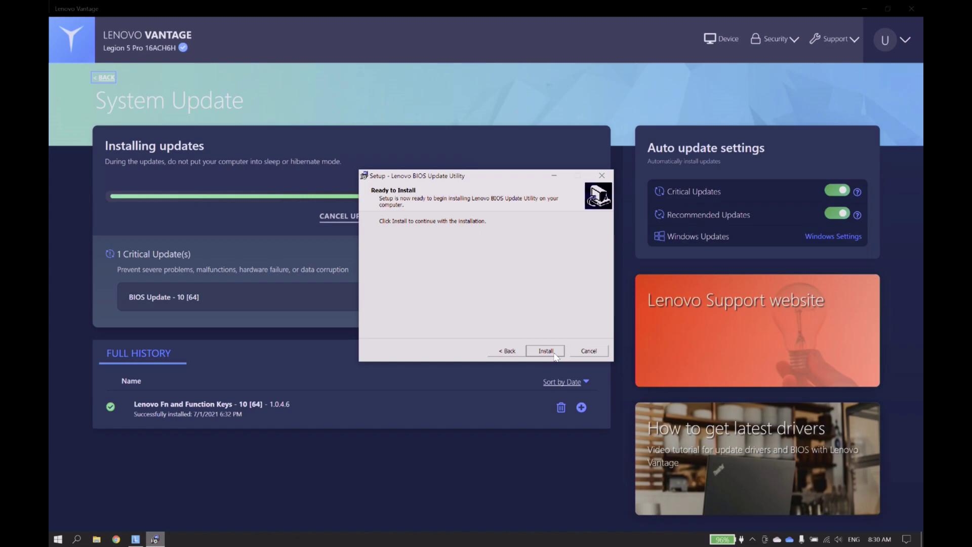
pyautogui.click(774, 39)
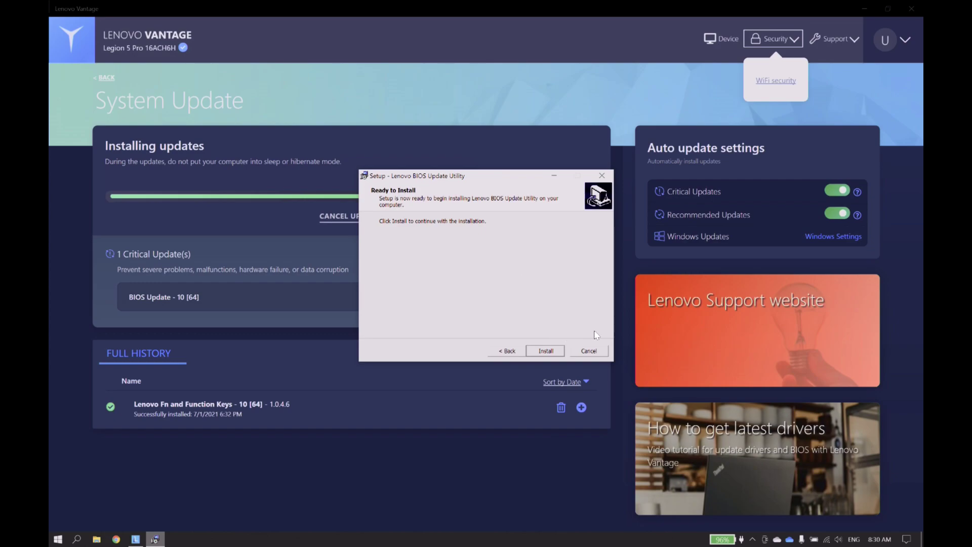
pyautogui.press('Return')
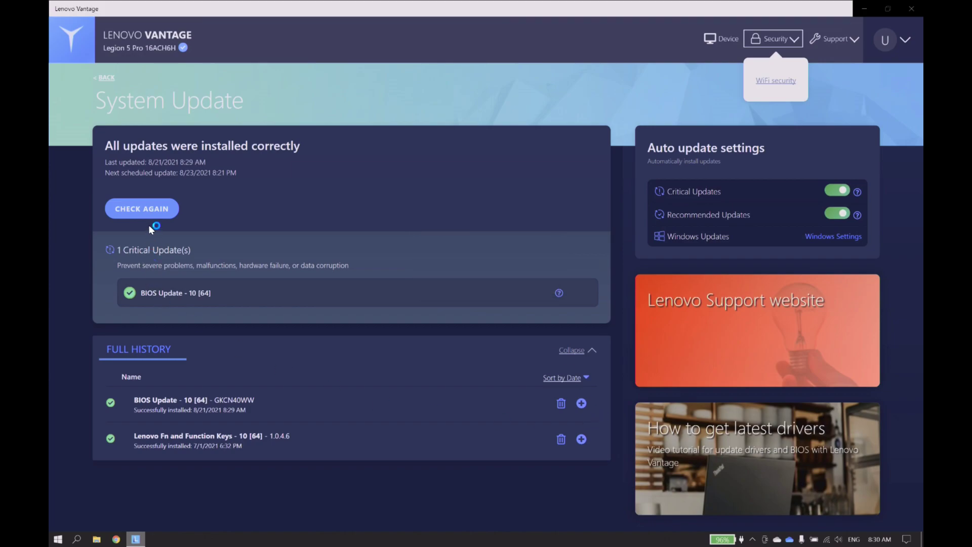
# - Recheck for updates and confirm the firmware caution to start flashing the BIOS
pyautogui.click(154, 211)
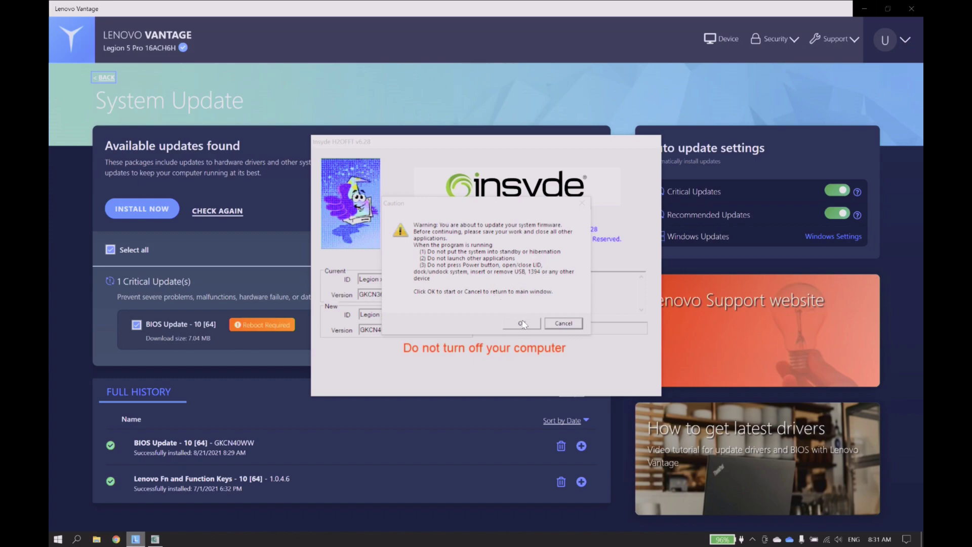
pyautogui.click(522, 325)
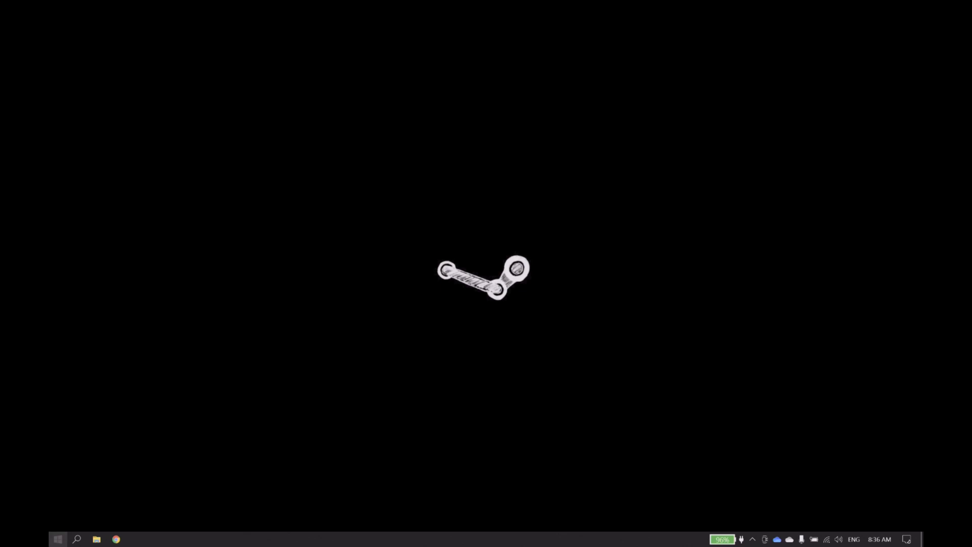
# - Open Lenovo Vantage after the restart and examine the BIOS version in the device information
pyautogui.click(57, 539)
pyautogui.click(243, 340)
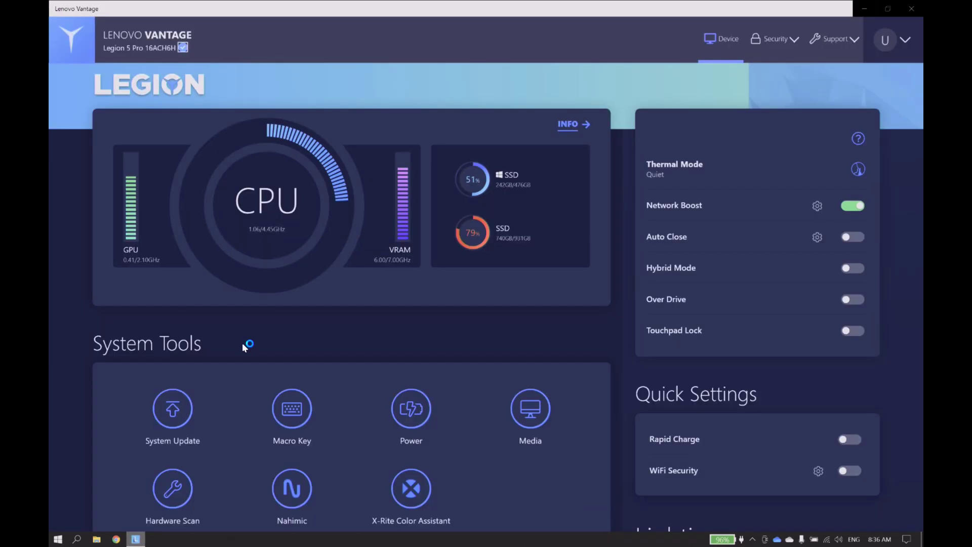
pyautogui.moveTo(394, 257)
pyautogui.click(569, 124)
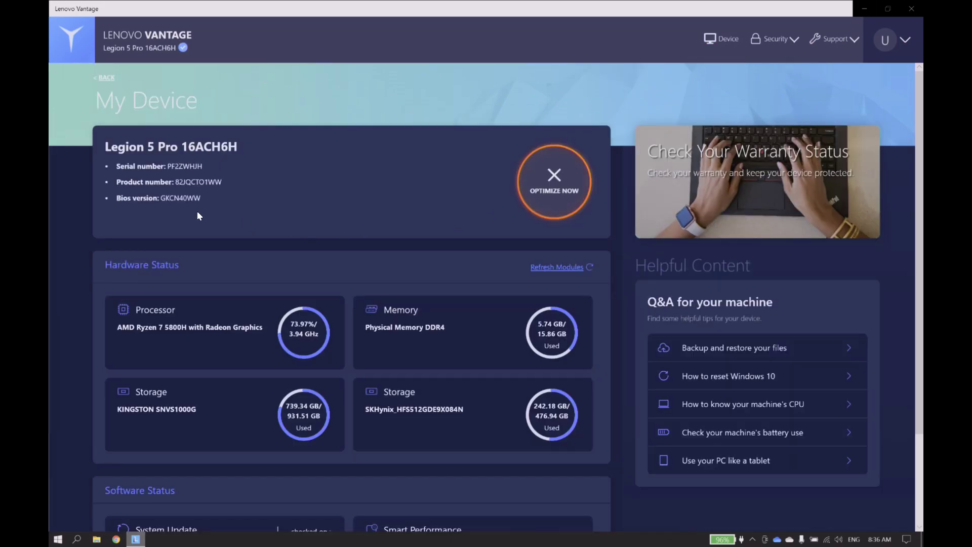
pyautogui.moveTo(190, 199)
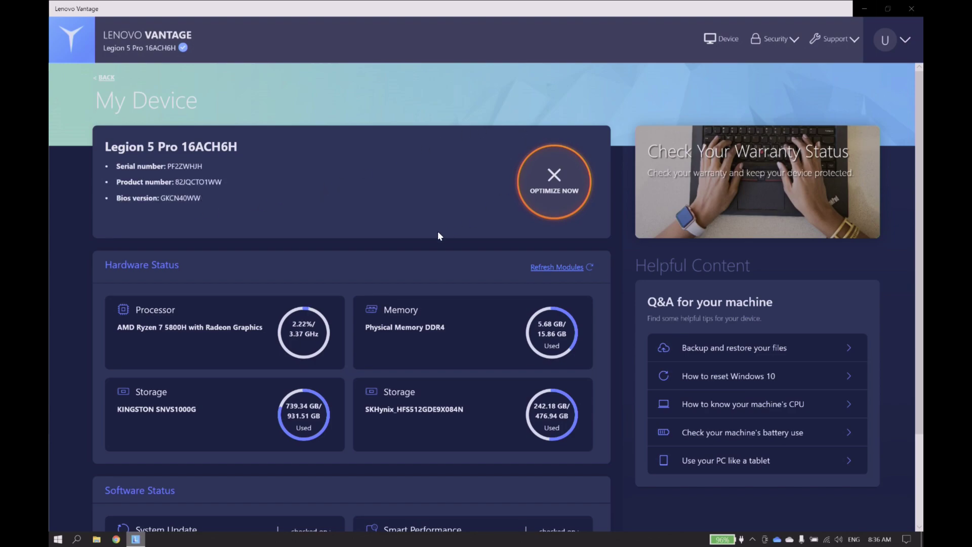
# - Refresh the hardware modules and review the device's hardware and software status
pyautogui.click(549, 268)
pyautogui.scroll(-3, 550, 268)
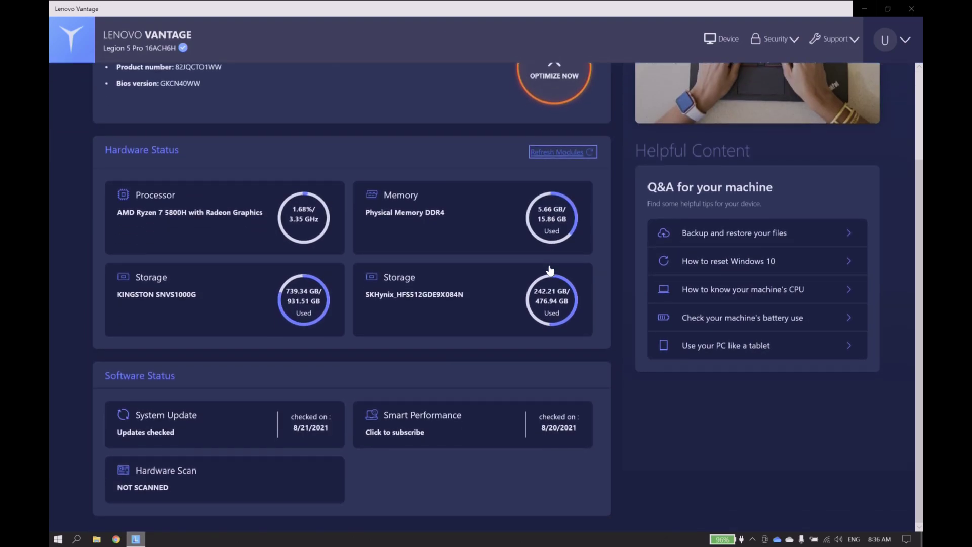
pyautogui.moveTo(140, 429)
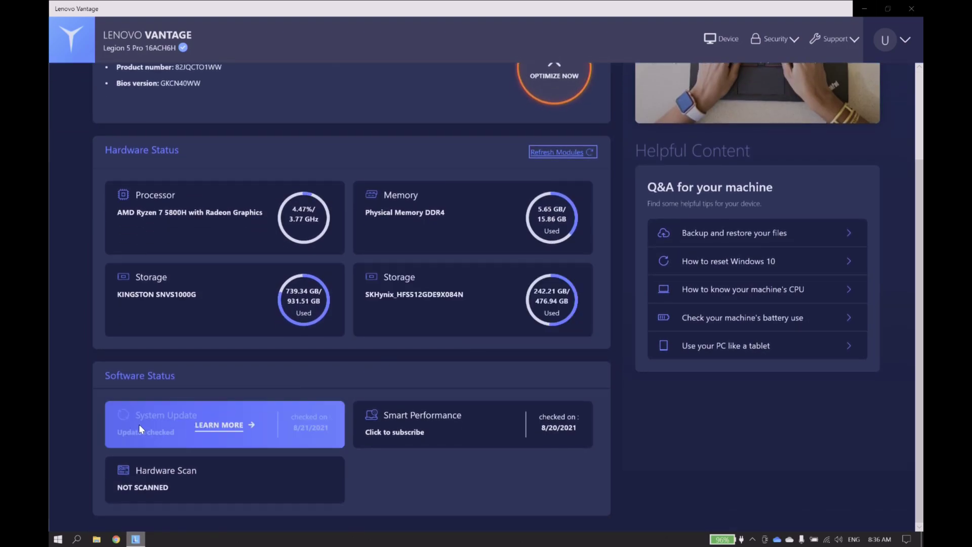
pyautogui.scroll(3, 277, 377)
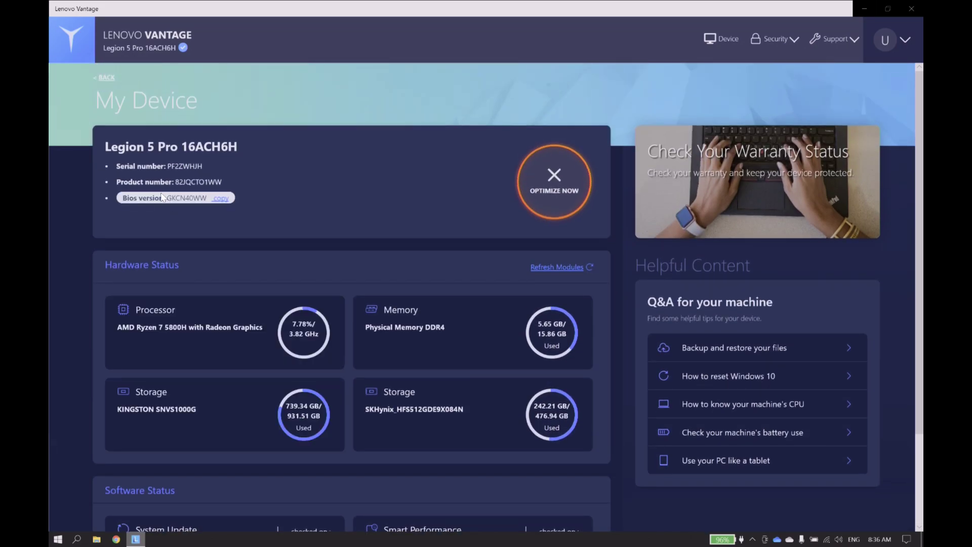
# - Return to the device overview, open System Update, and start another check for updates
pyautogui.click(109, 81)
pyautogui.scroll(-2, 196, 347)
pyautogui.click(193, 346)
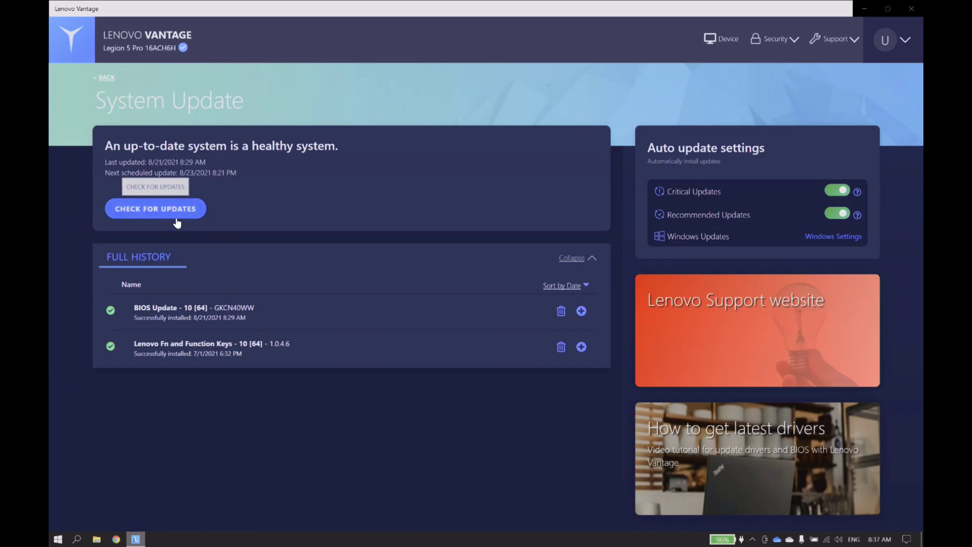
pyautogui.click(175, 216)
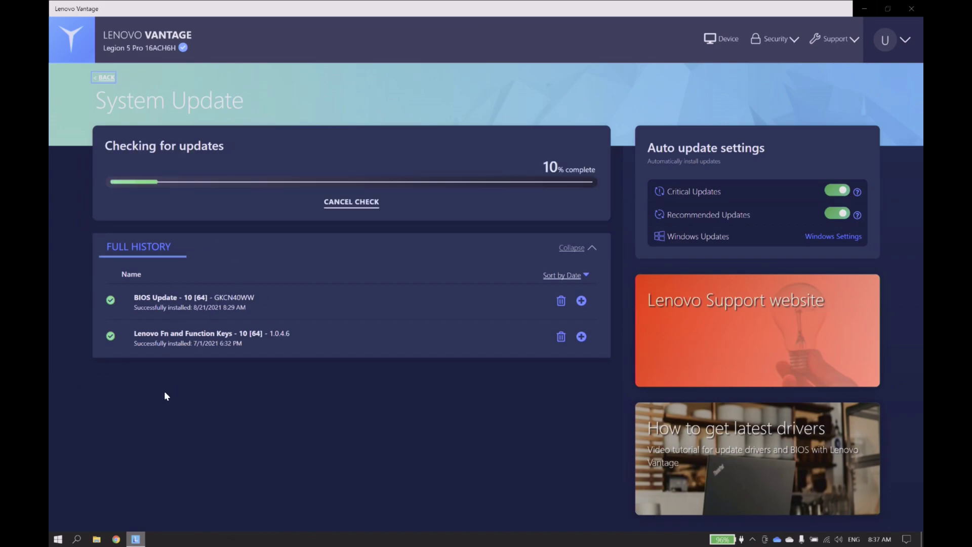